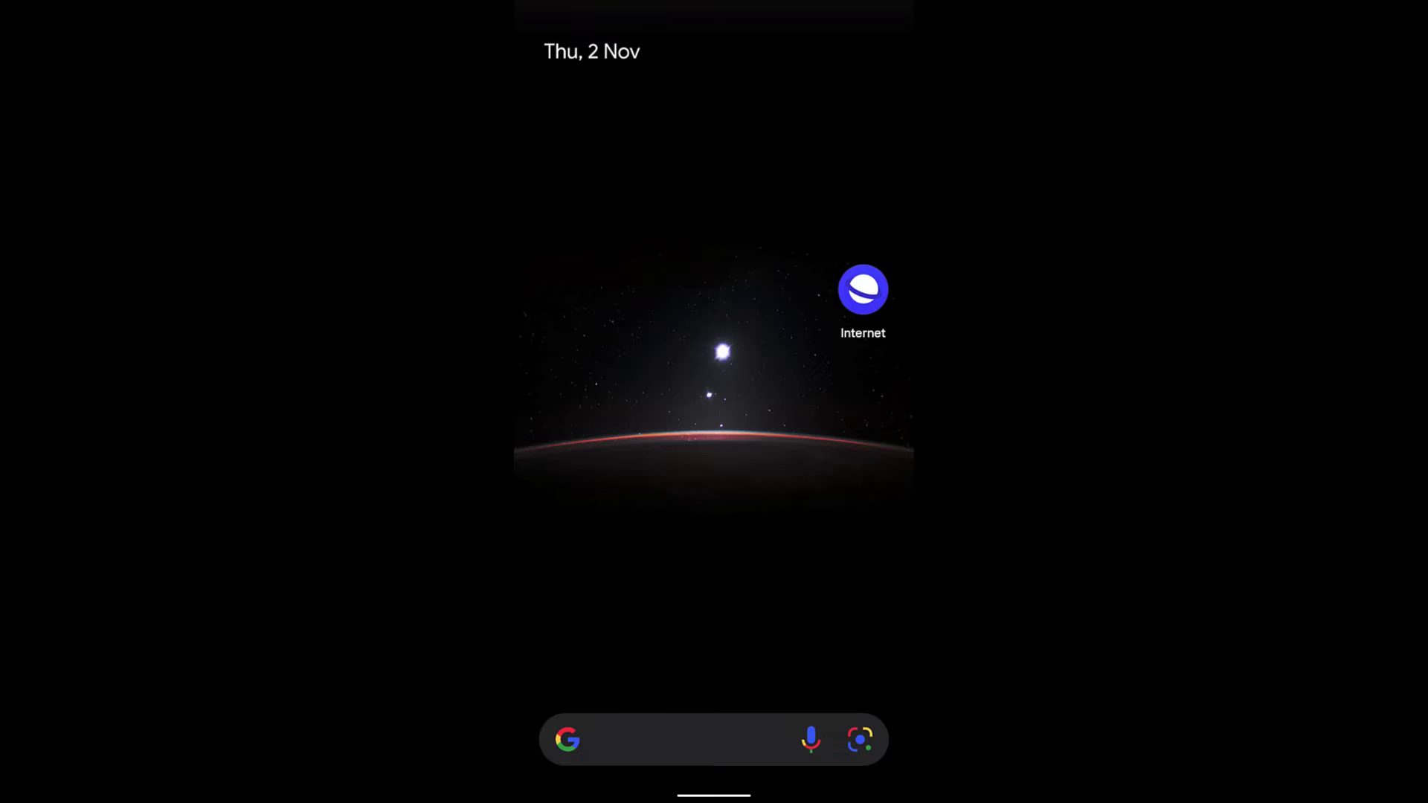
Launch Samsung Internet with the BrowserHow homepage loaded
{"action": "left_click", "coordinate": [863, 291]}
{"action": "scroll", "coordinate": [714, 446], "scroll_direction": "down", "scroll_amount": 5}
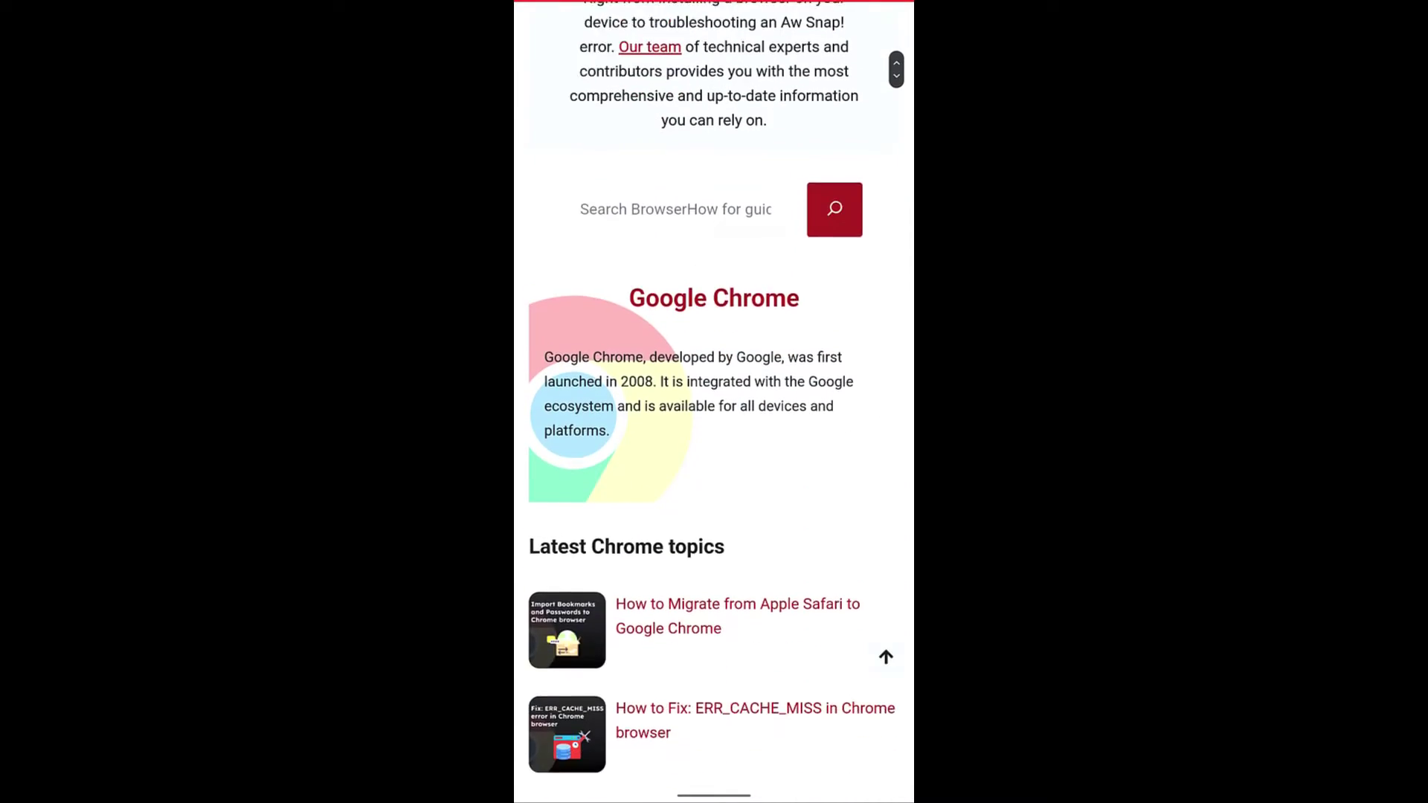
{"action": "scroll", "coordinate": [714, 446], "scroll_direction": "up", "scroll_amount": 5}
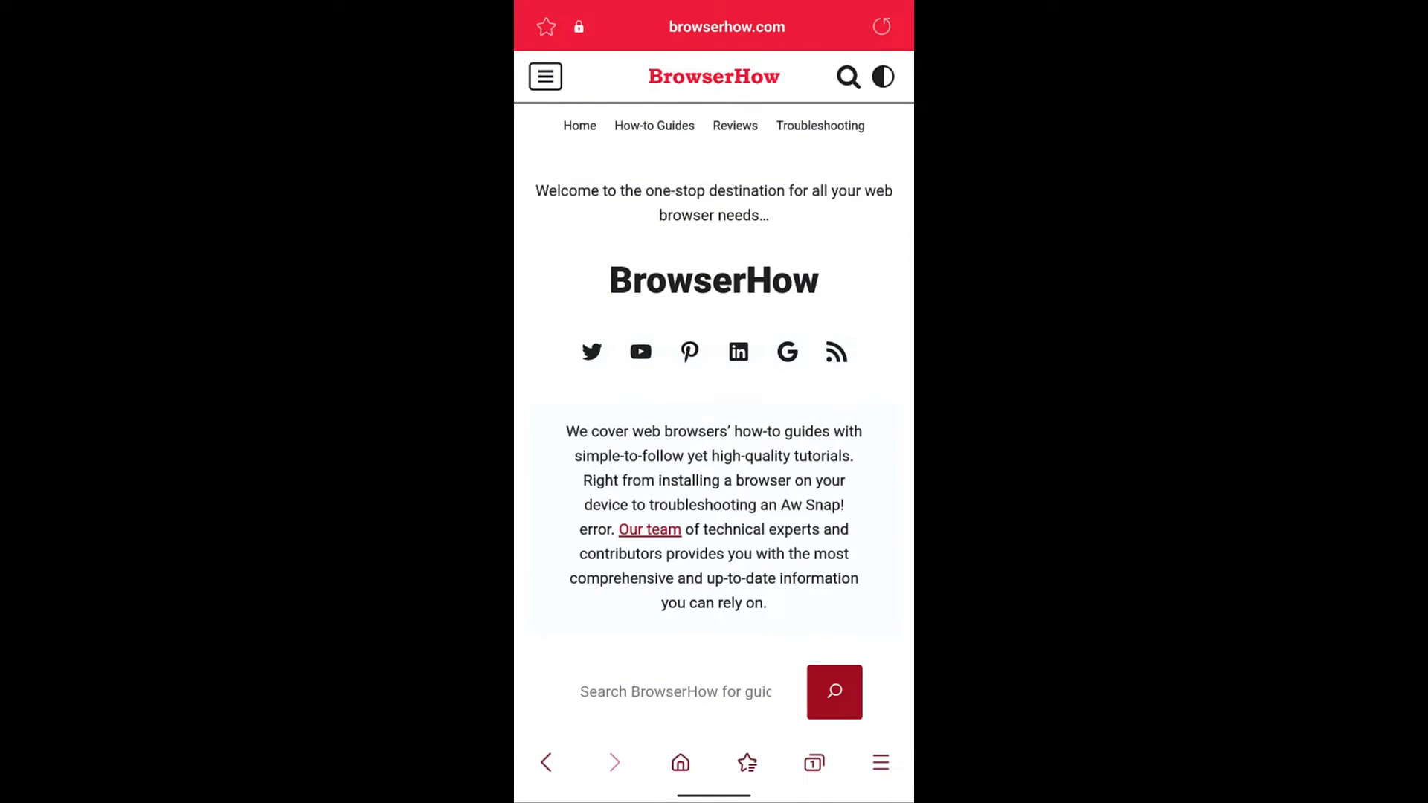
Go to Settings > Webpage view and scrolling, where Dark mode reads Off
{"action": "left_click", "coordinate": [881, 761]}
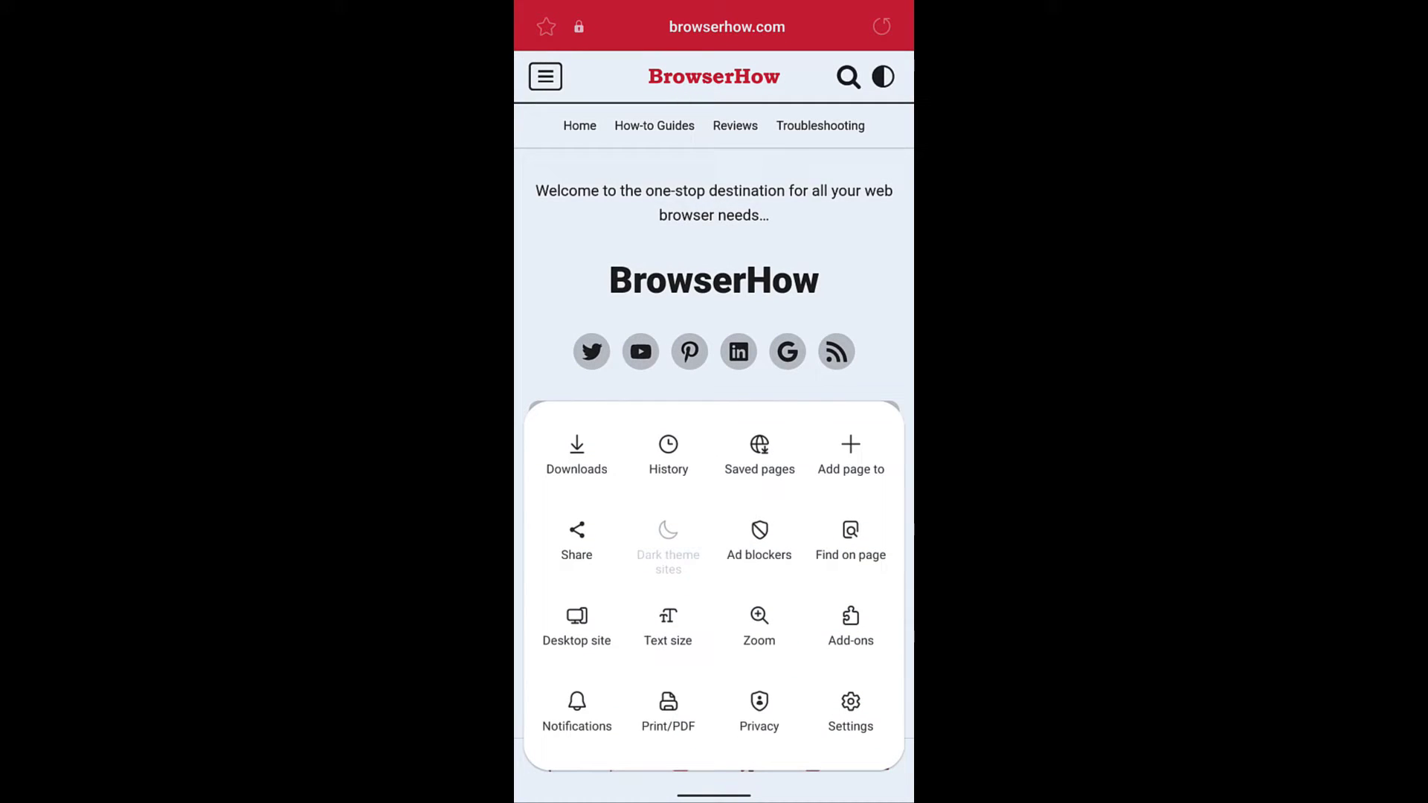
{"action": "left_click", "coordinate": [851, 711]}
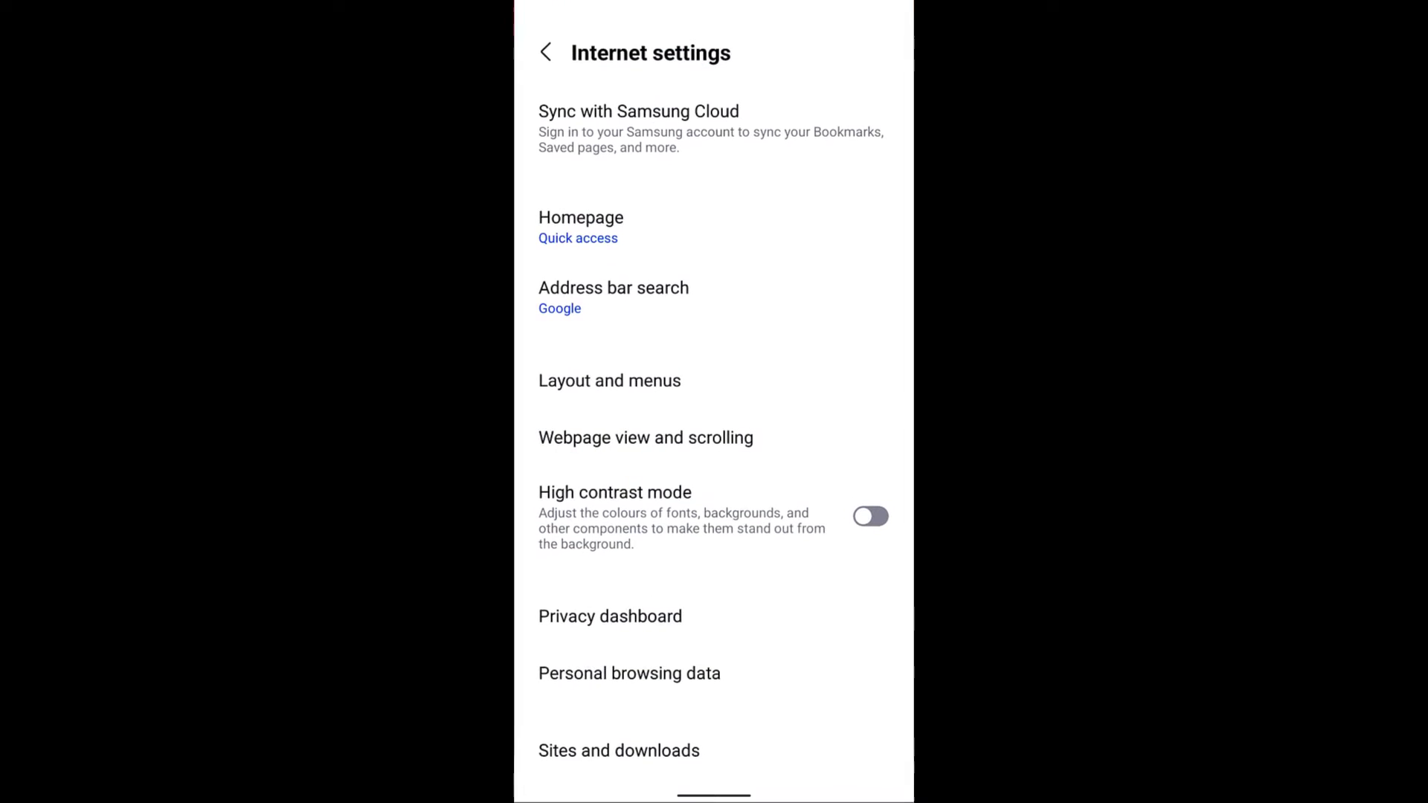
{"action": "scroll", "coordinate": [715, 447], "scroll_direction": "down", "scroll_amount": 2}
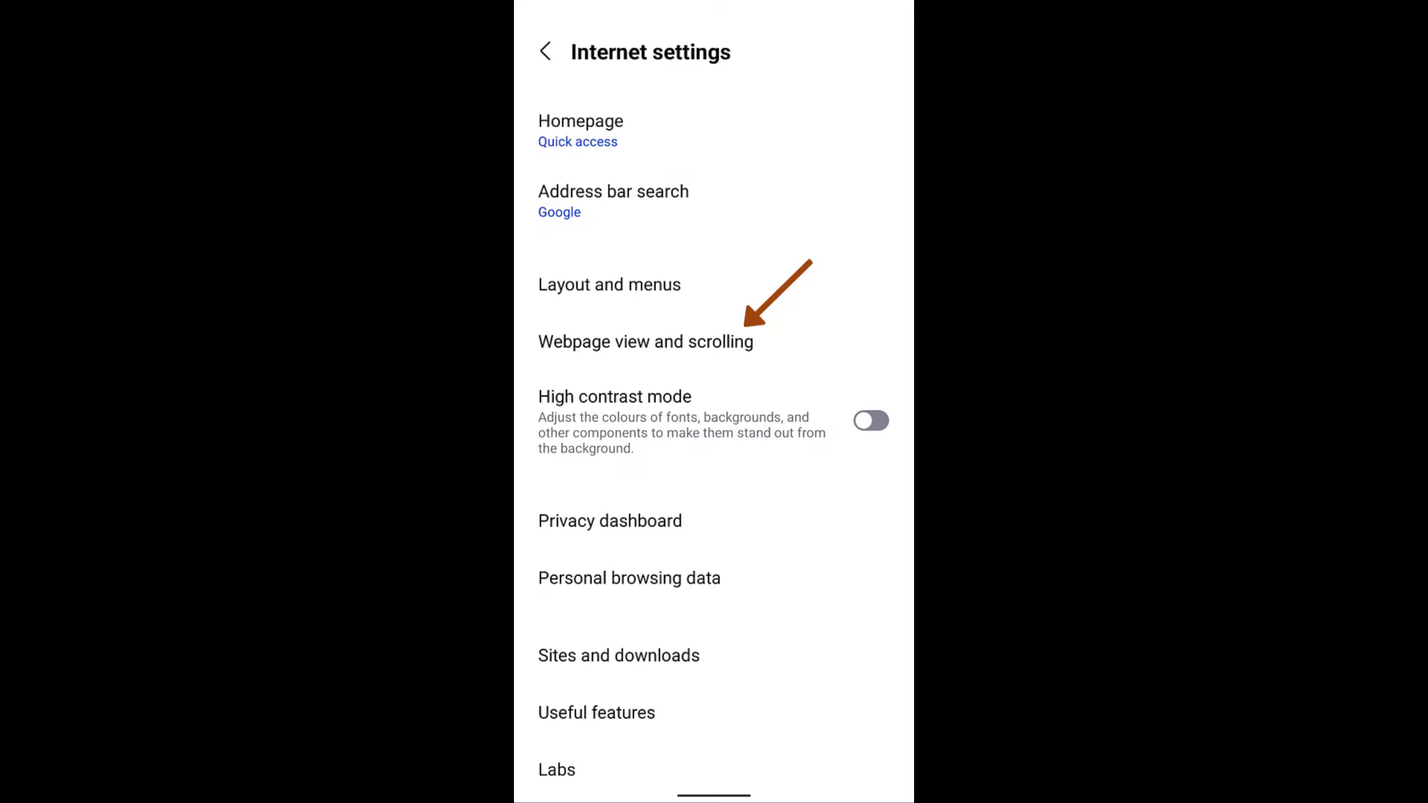
{"action": "left_click", "coordinate": [645, 342]}
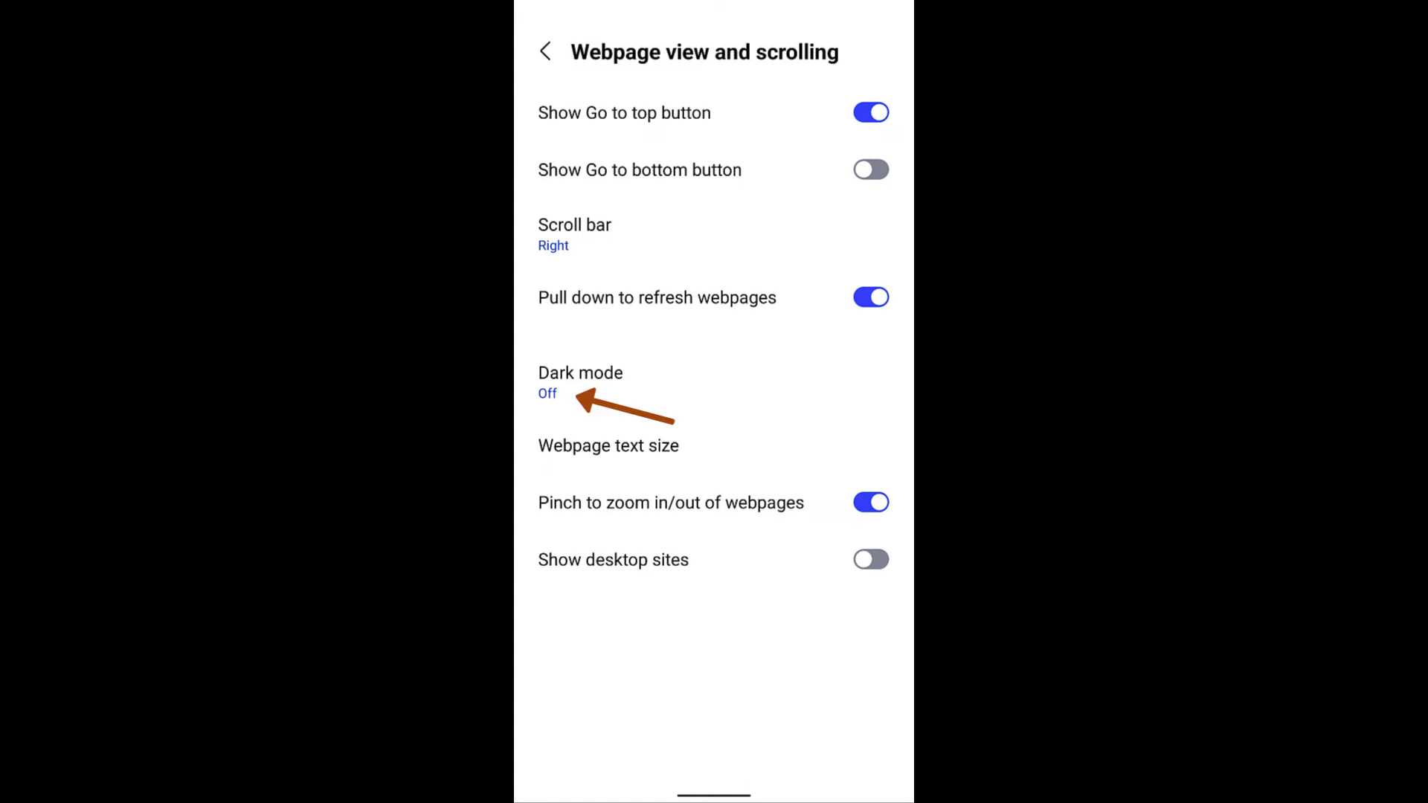
Set Dark mode to On, after briefly trying Match phone setting, and go back to BrowserHow
{"action": "left_click", "coordinate": [581, 381]}
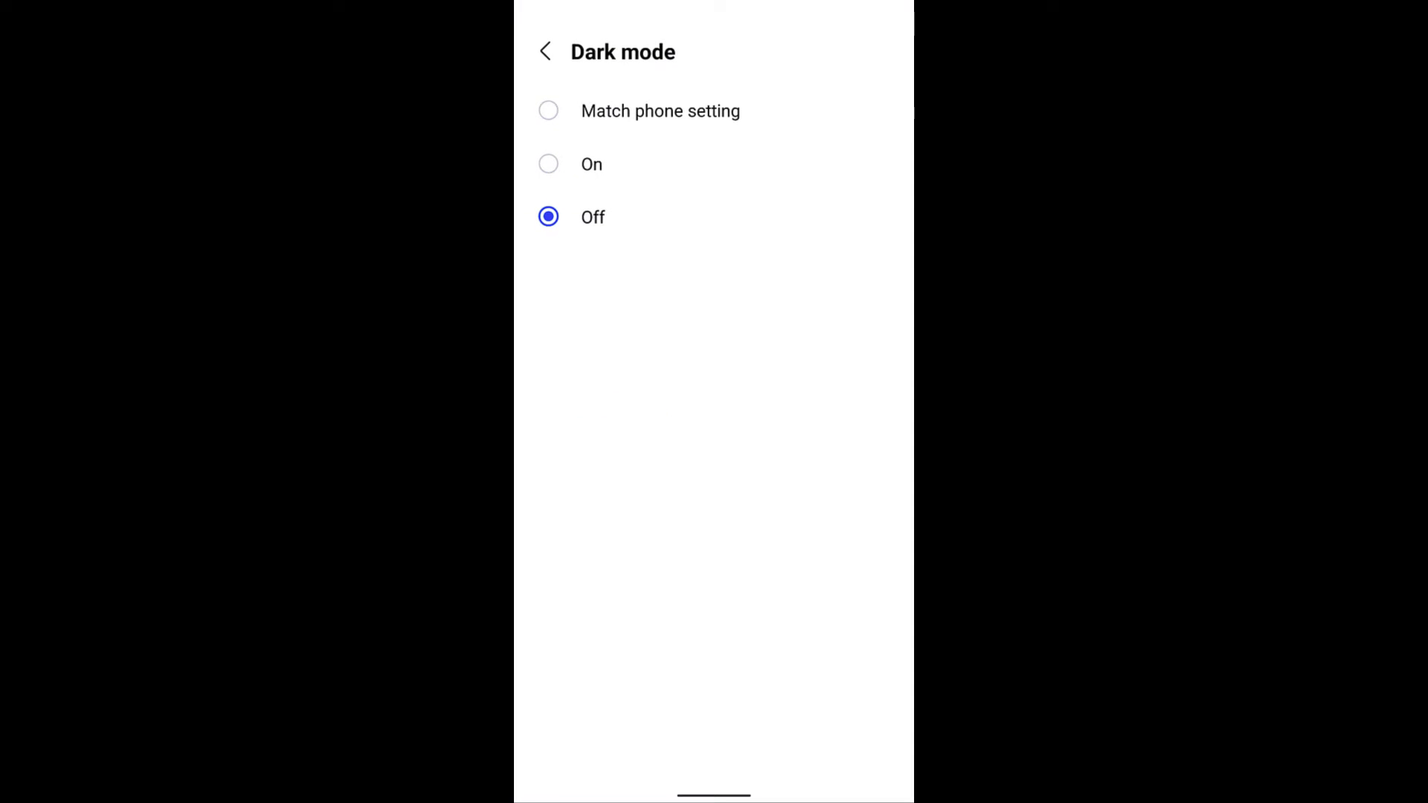
{"action": "left_click", "coordinate": [592, 164]}
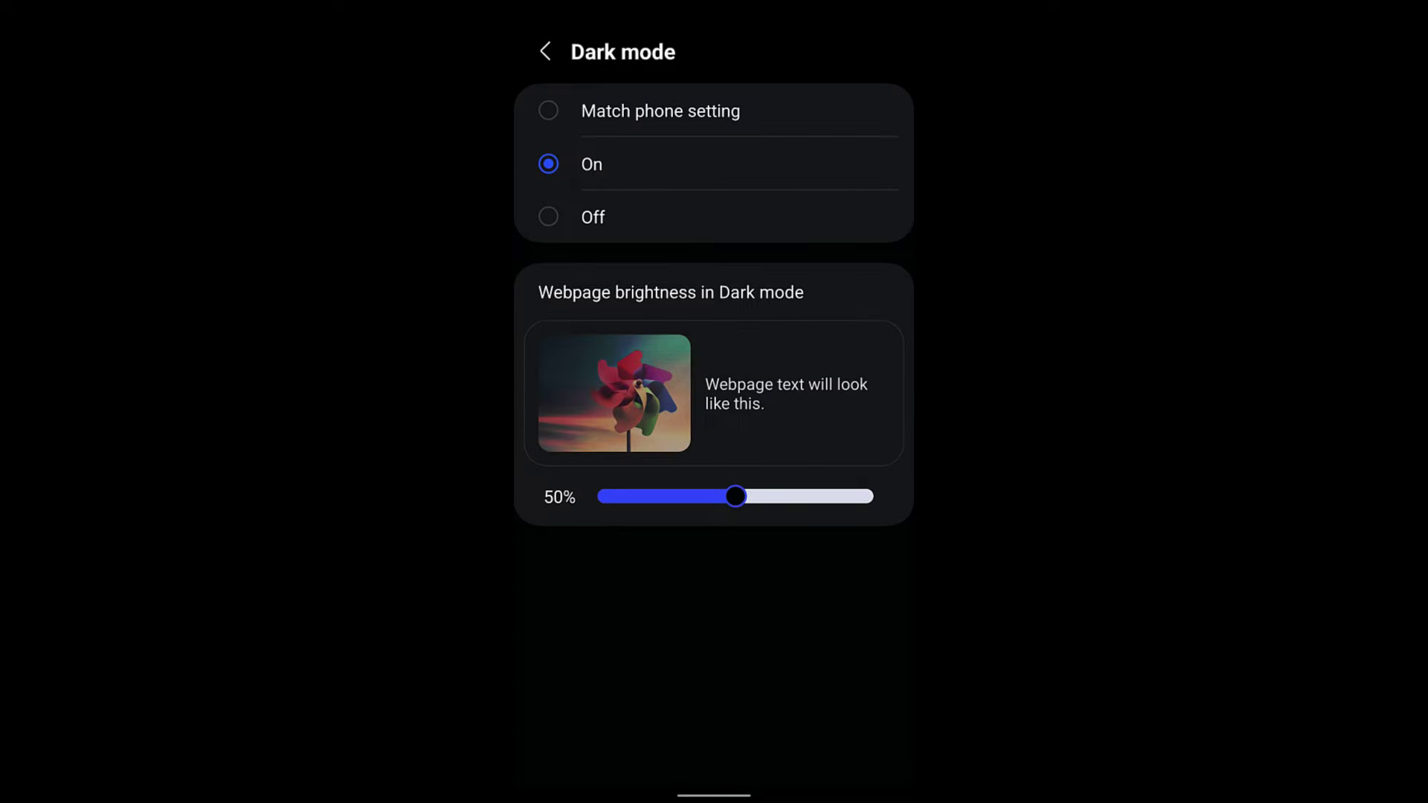
{"action": "left_click", "coordinate": [660, 111]}
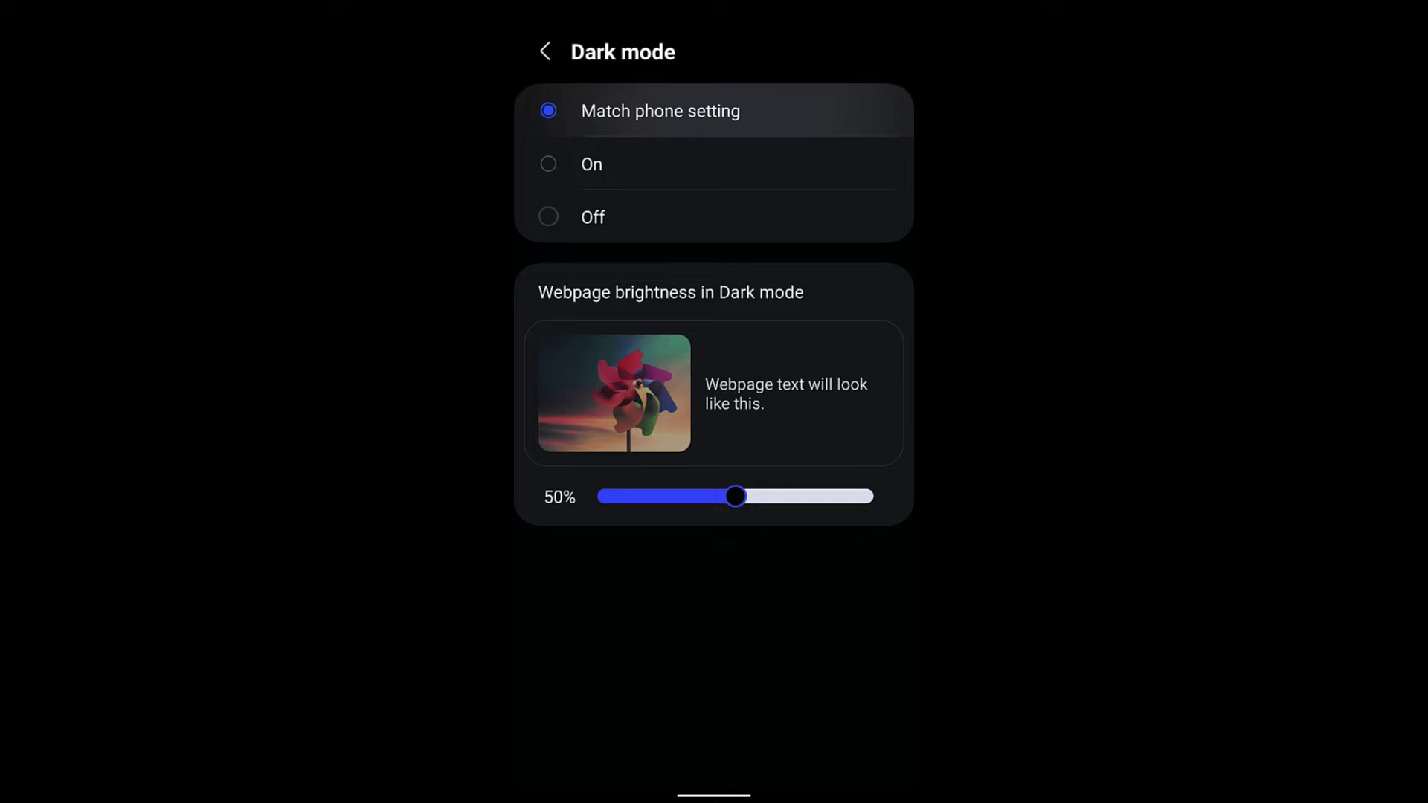
{"action": "left_click", "coordinate": [591, 164]}
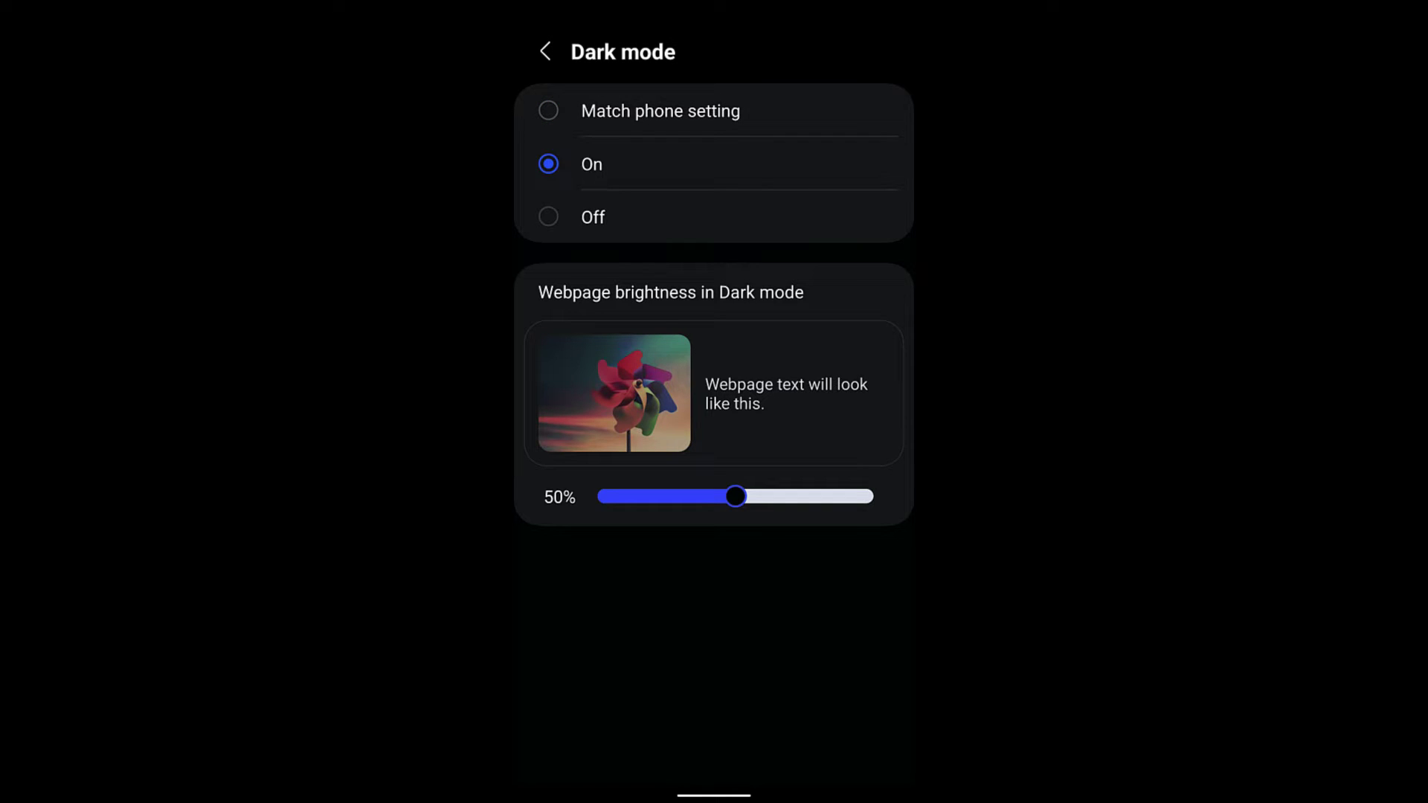
{"action": "left_click", "coordinate": [544, 52]}
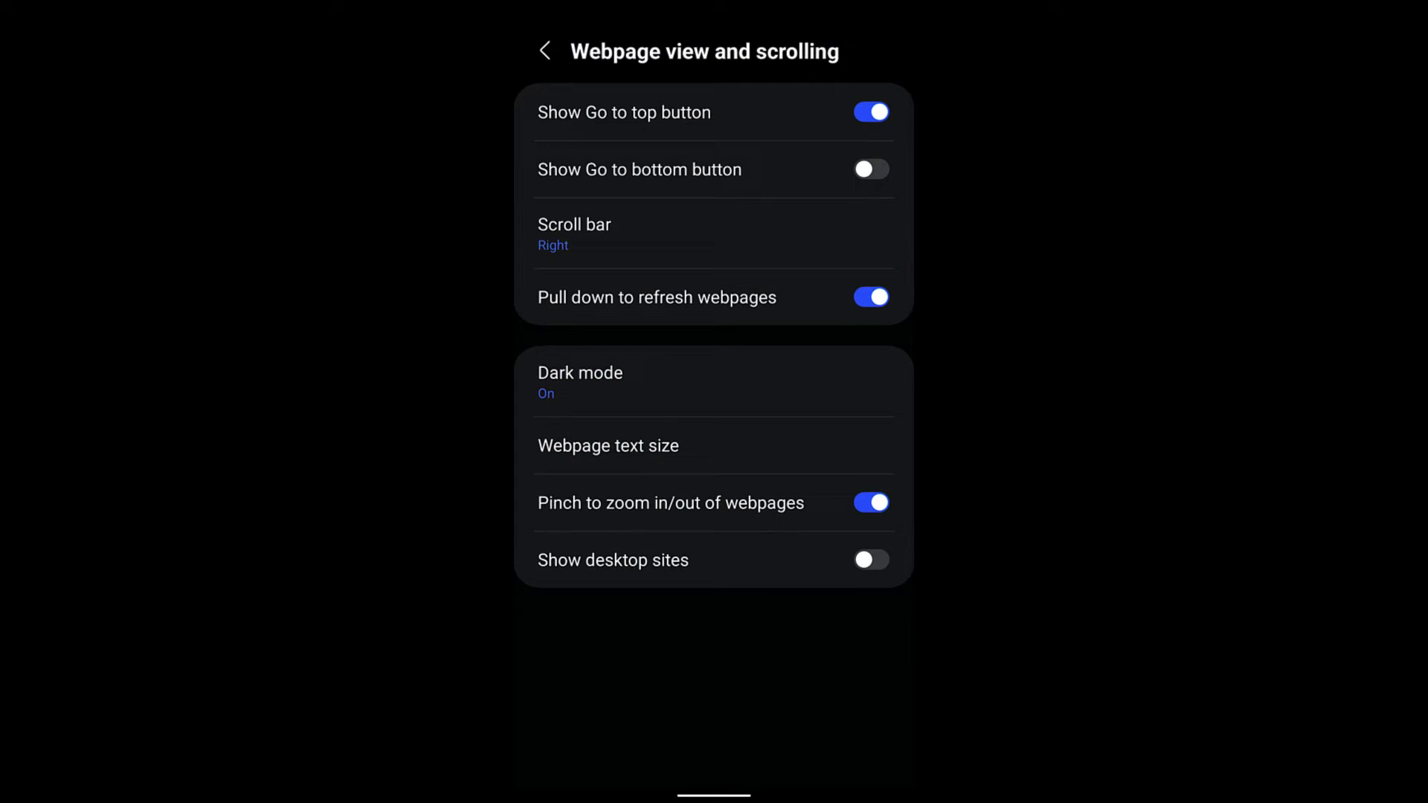
{"action": "left_click", "coordinate": [545, 52]}
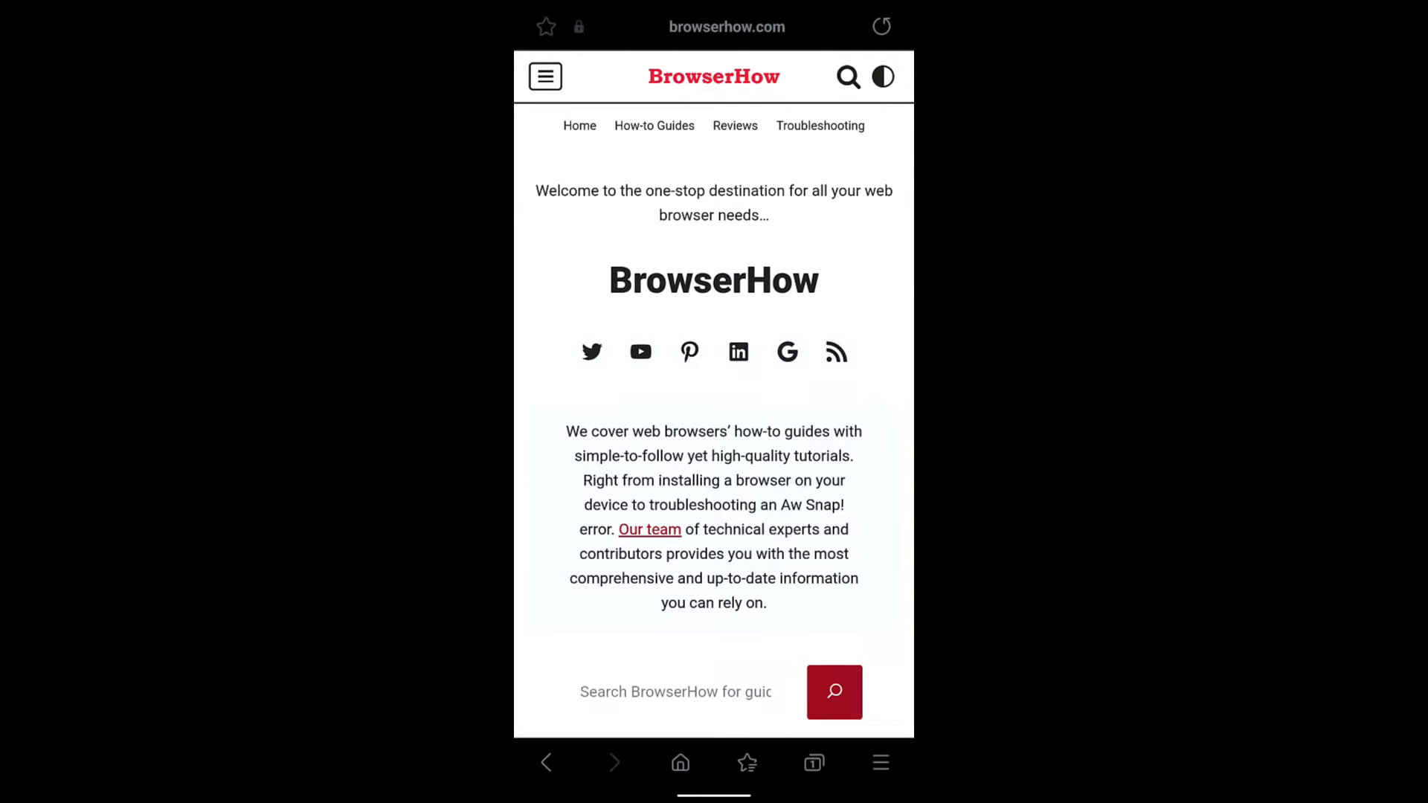
{"action": "scroll", "coordinate": [714, 447], "scroll_direction": "down", "scroll_amount": 2}
{"action": "scroll", "coordinate": [714, 447], "scroll_direction": "up", "scroll_amount": 2}
Show the feature menu over BrowserHow, with Dark theme sites listed
{"action": "left_click", "coordinate": [880, 762]}
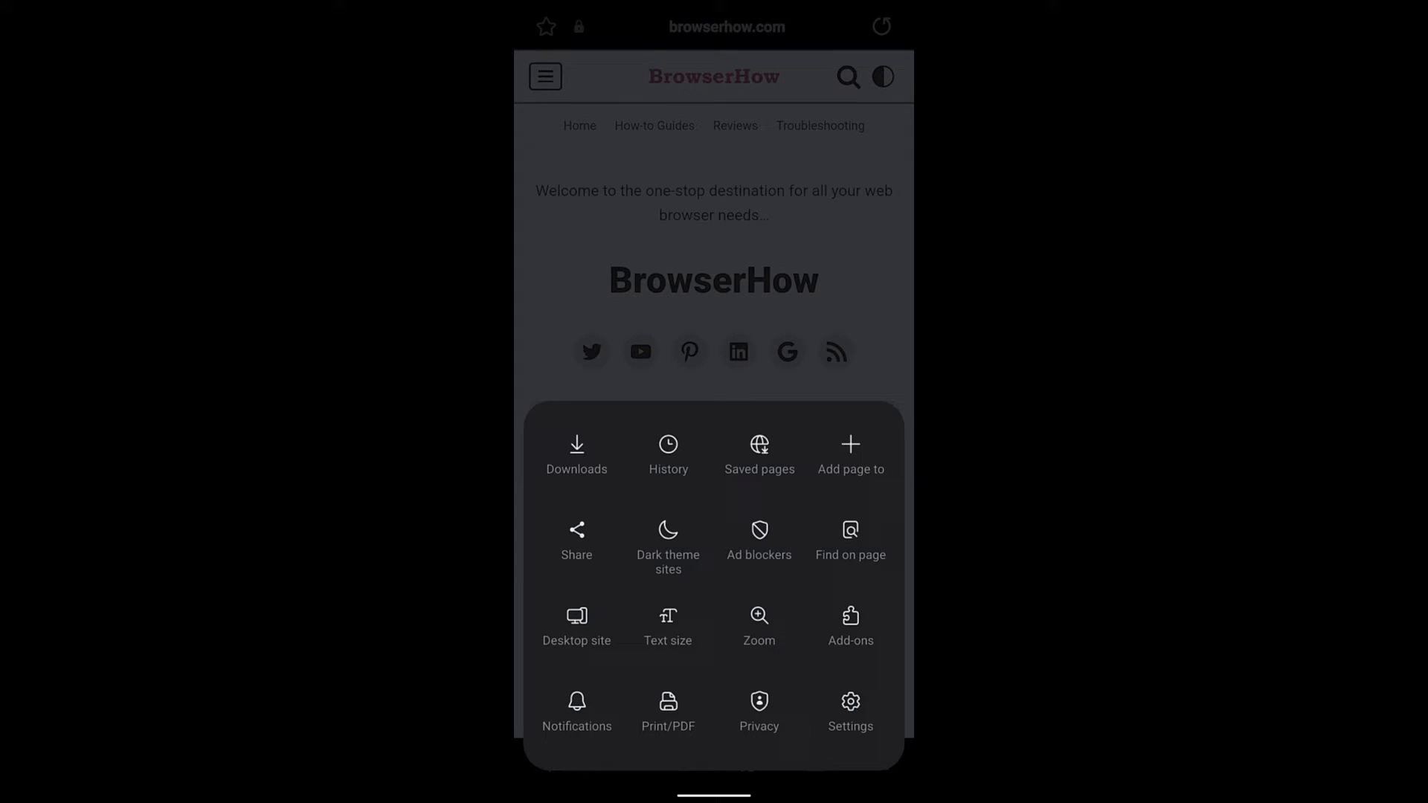
Apply Dark theme sites to BrowserHow; the reopened menu now offers Light theme sites
{"action": "left_click", "coordinate": [663, 554]}
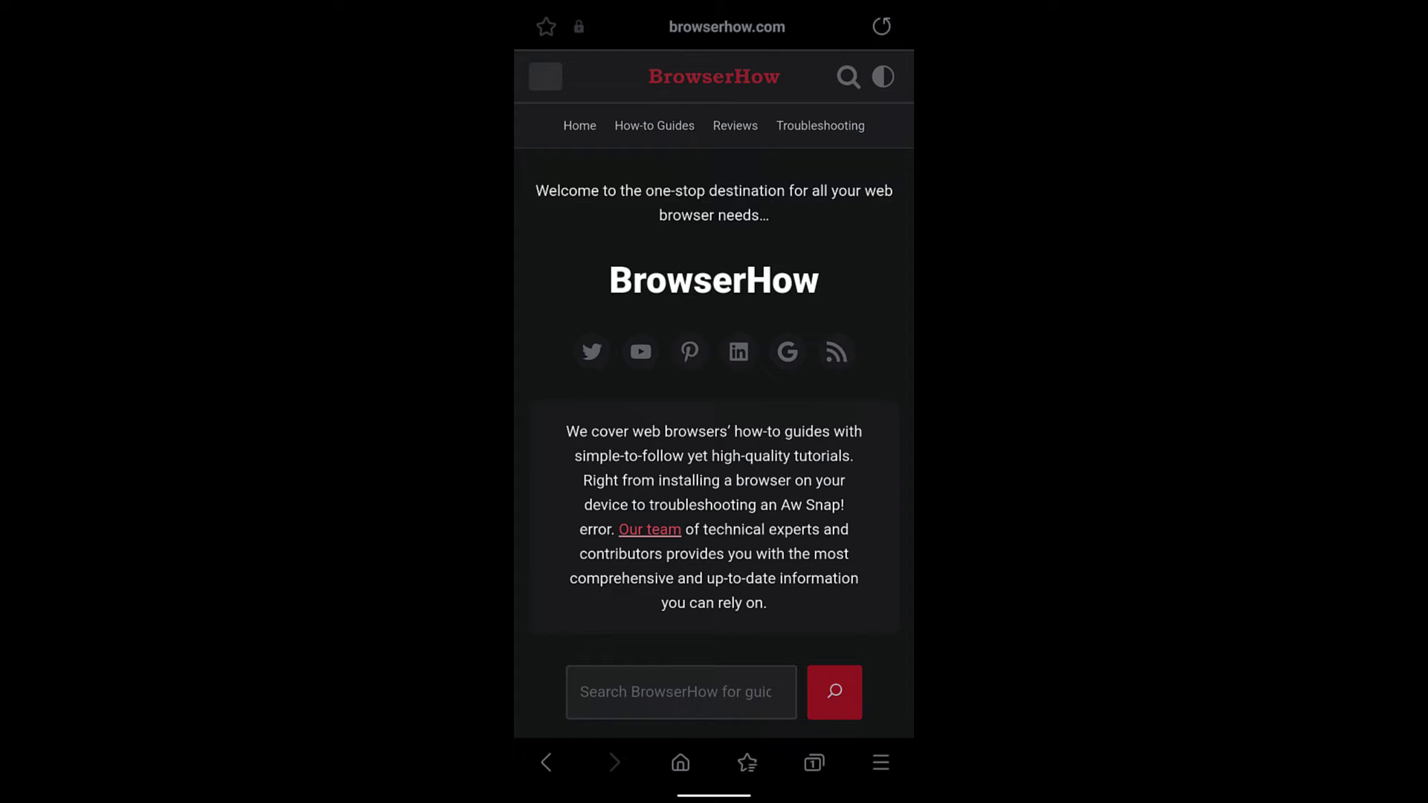
{"action": "scroll", "coordinate": [715, 446], "scroll_direction": "down", "scroll_amount": 3}
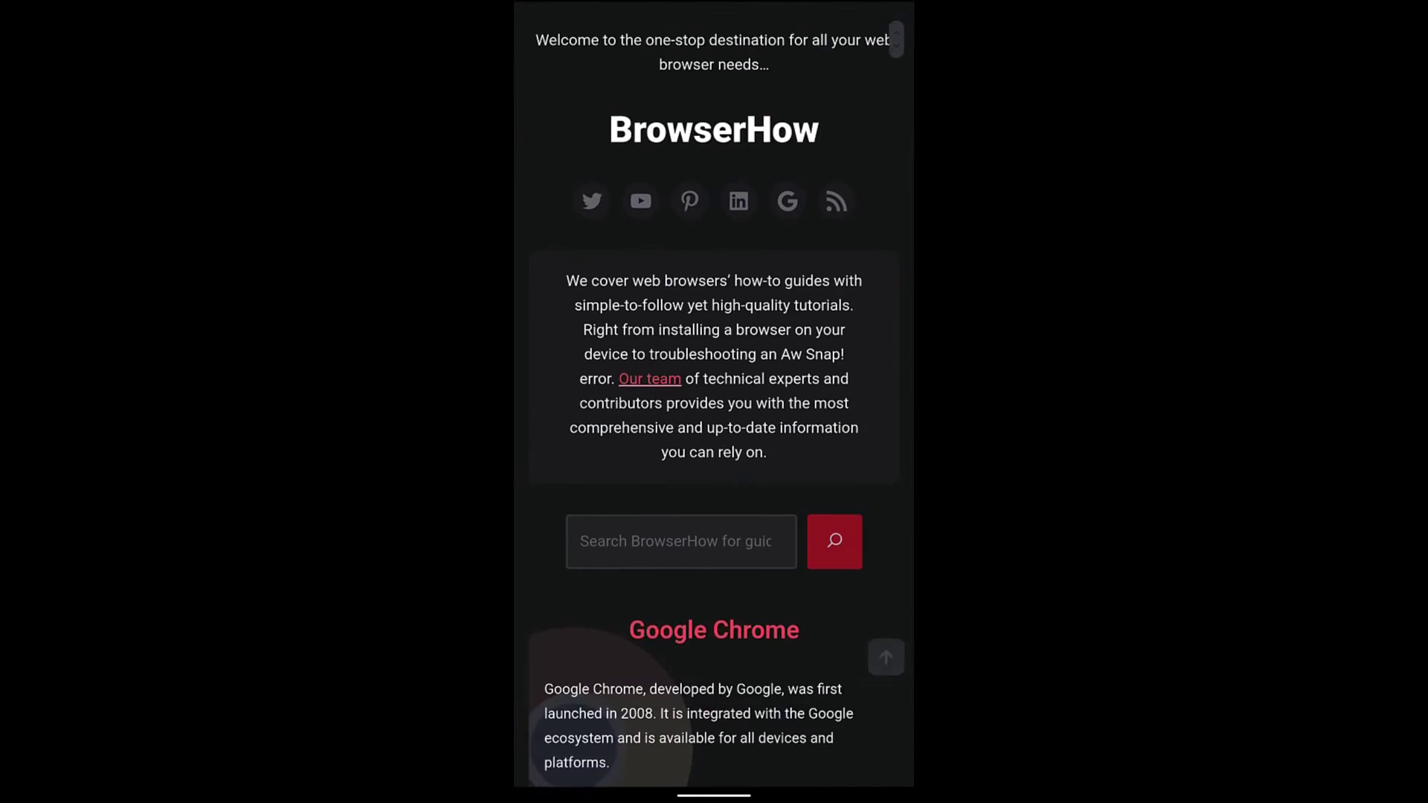
{"action": "scroll", "coordinate": [714, 447], "scroll_direction": "up", "scroll_amount": 3}
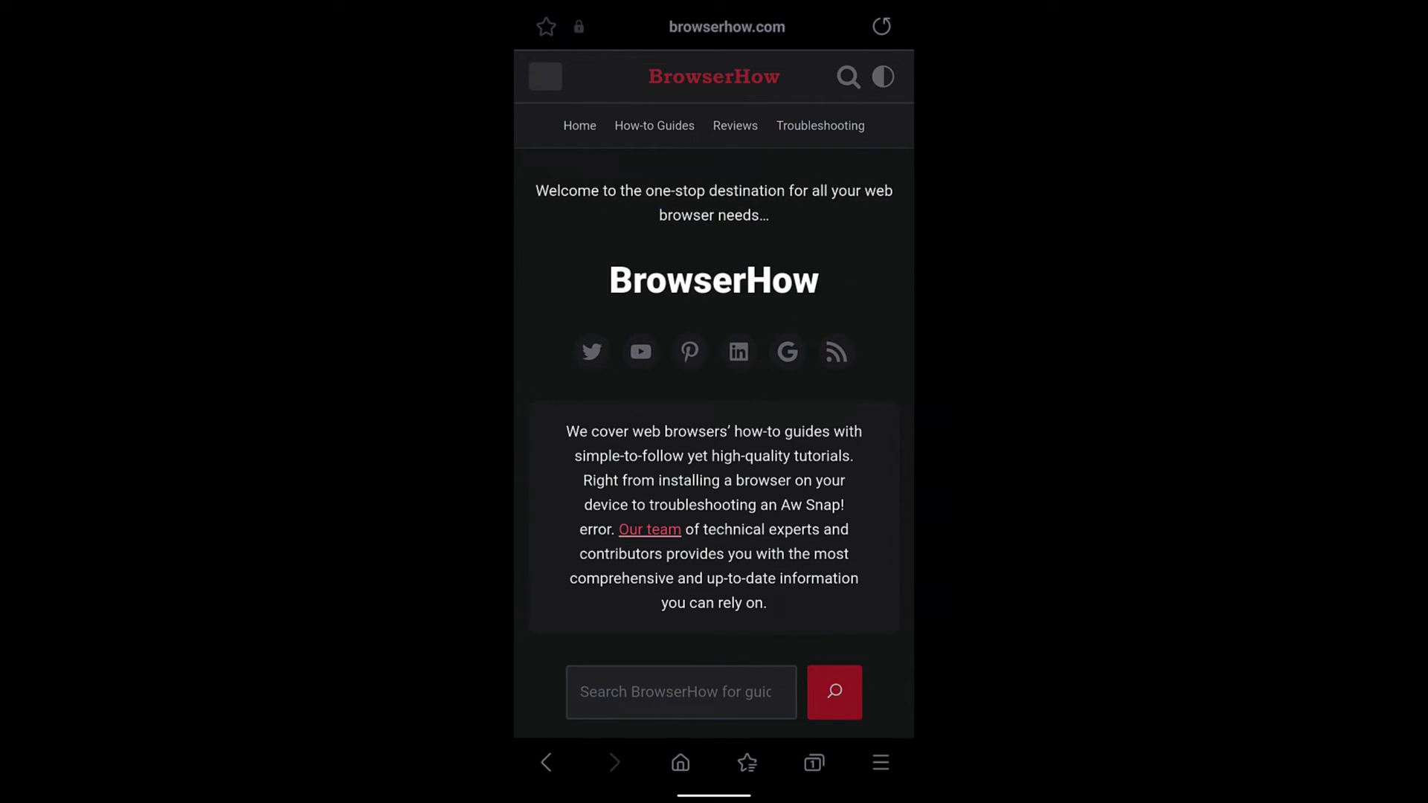
{"action": "left_click", "coordinate": [881, 763]}
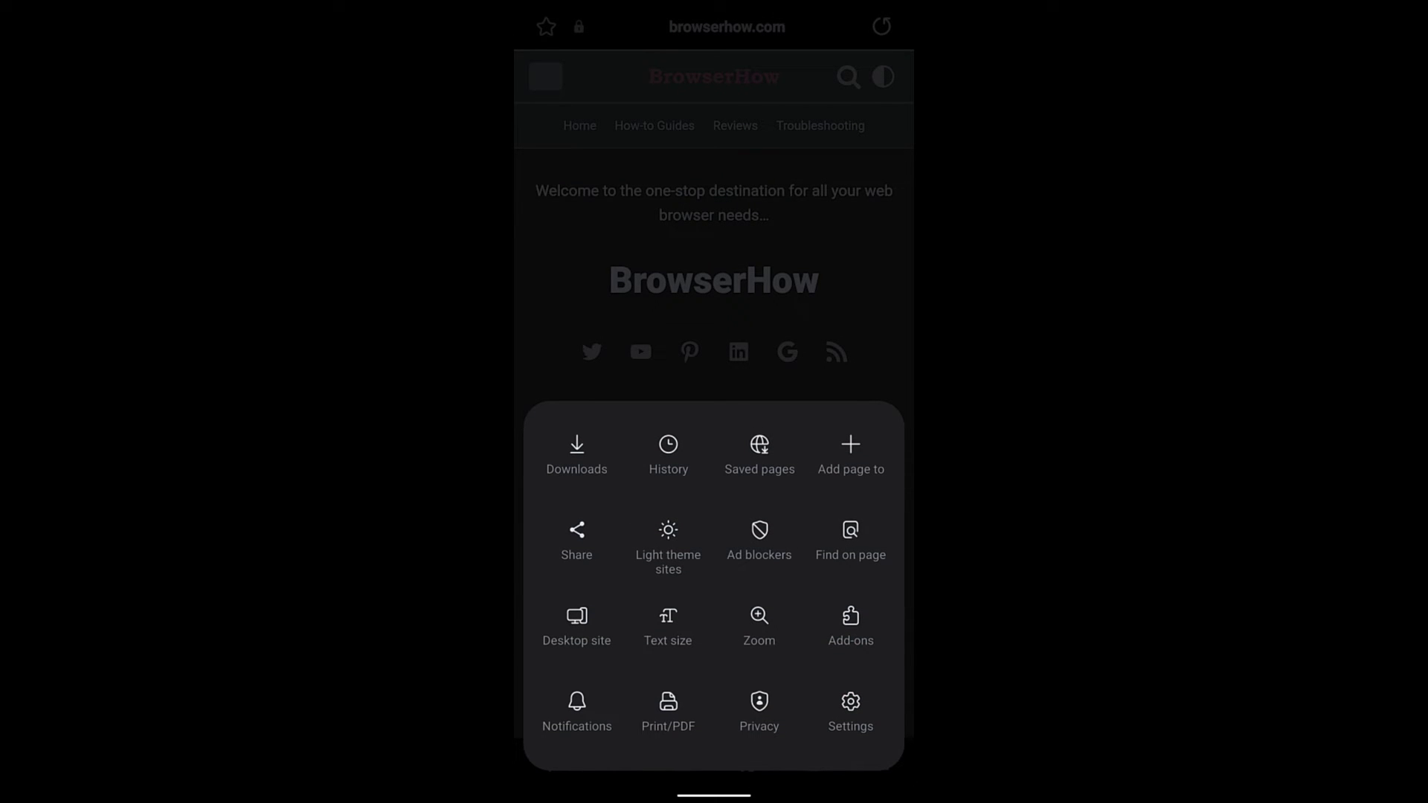
Switch on High contrast mode in Settings and swipe back to BrowserHow
{"action": "left_click", "coordinate": [850, 712]}
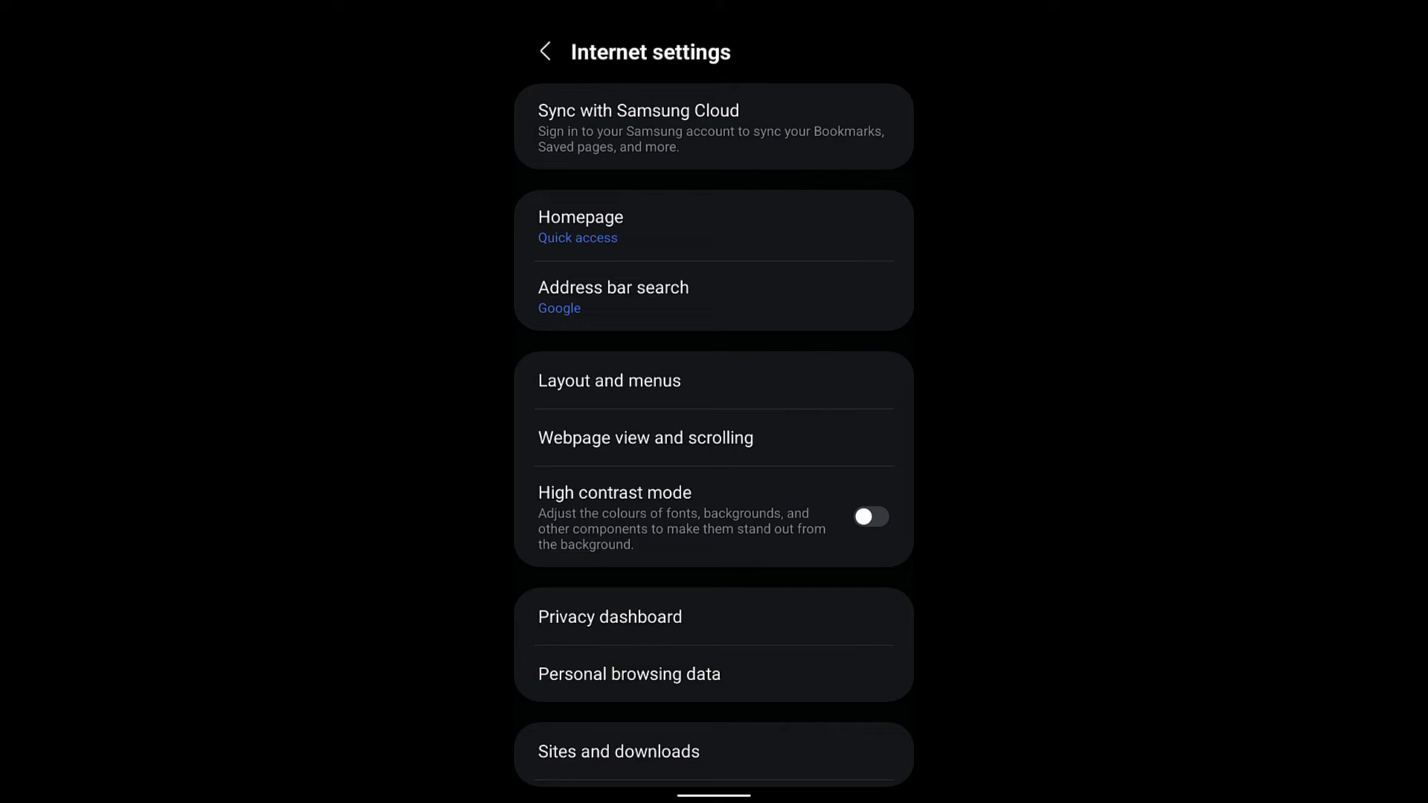
{"action": "left_click", "coordinate": [871, 517]}
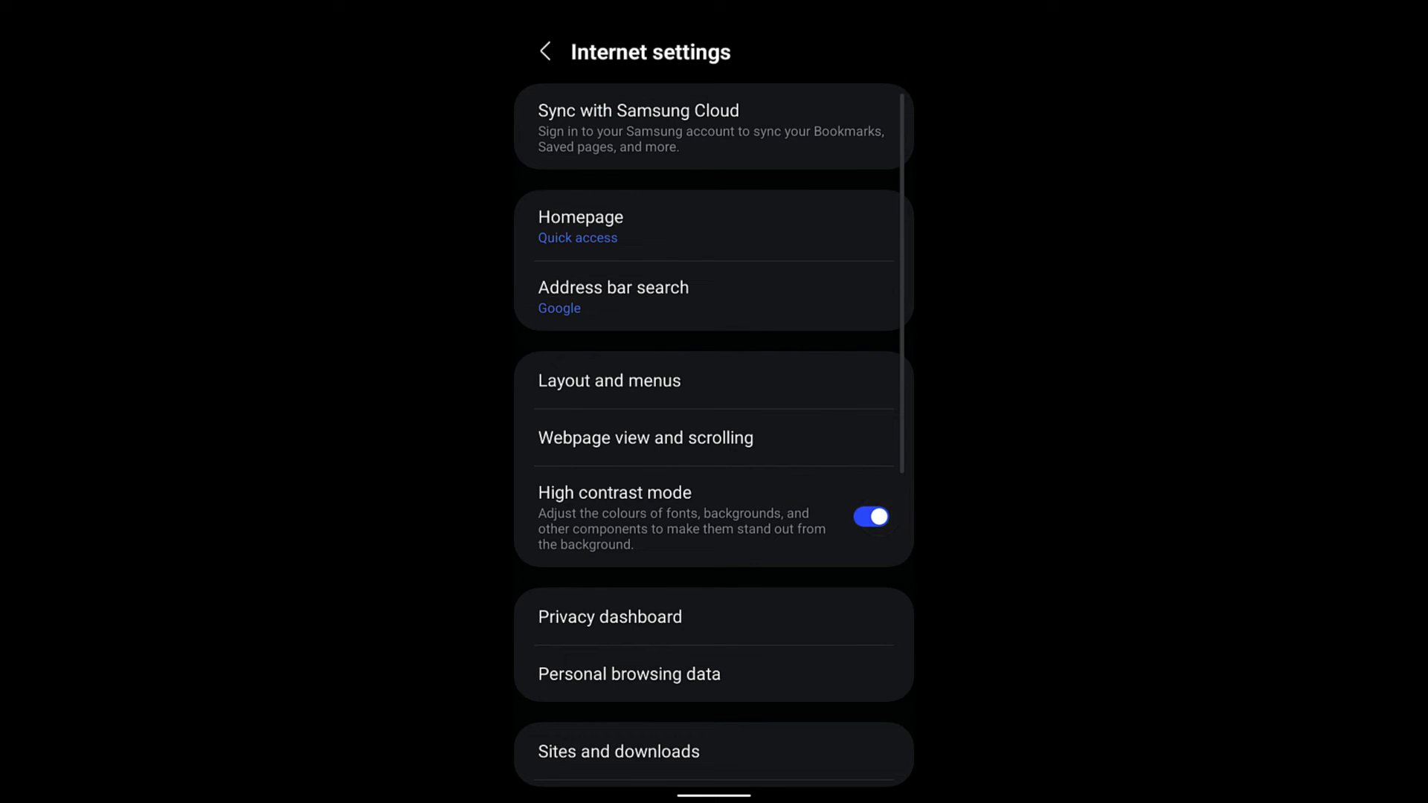
{"action": "left_click_drag", "start_coordinate": [913, 318], "coordinate": [868, 319]}
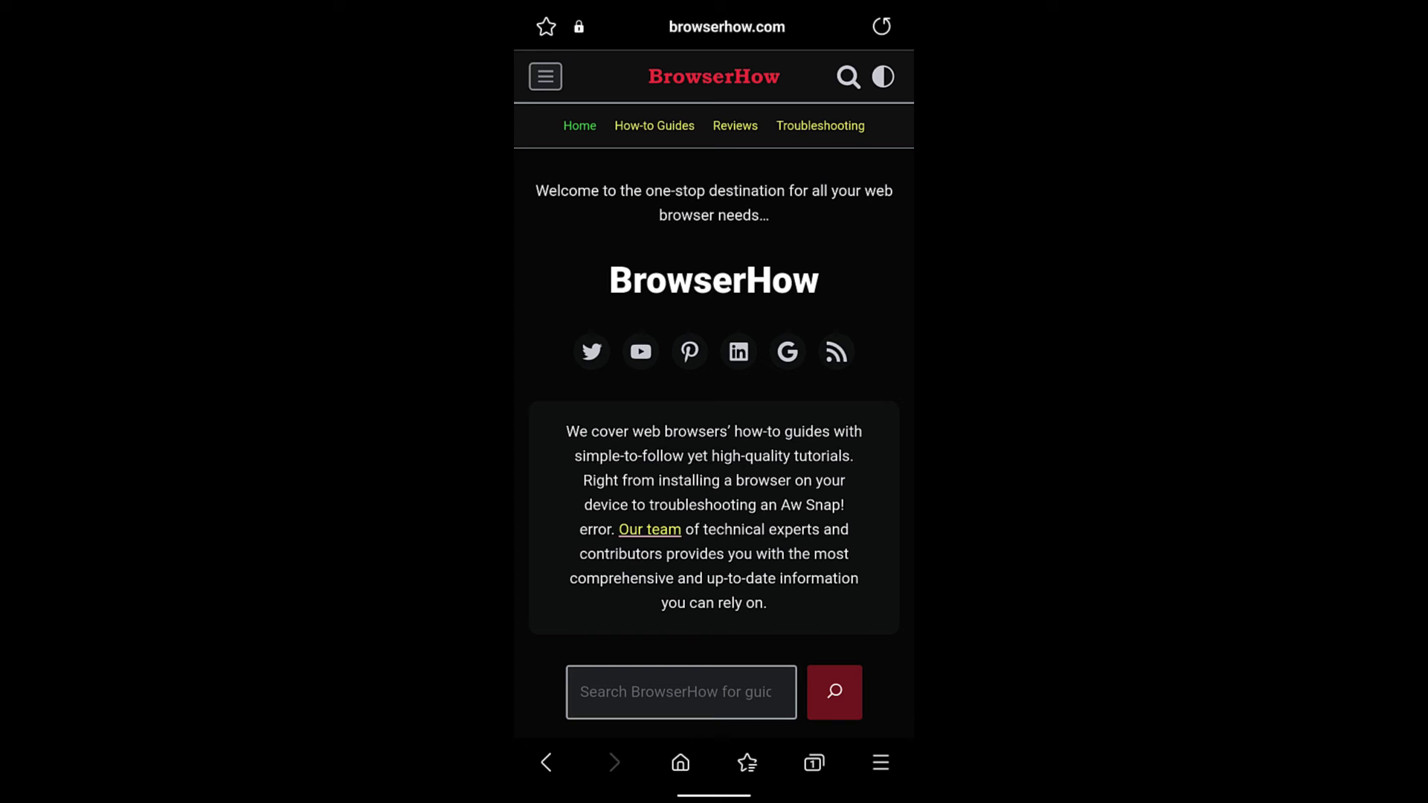
{"action": "scroll", "coordinate": [574, 685], "scroll_direction": "down", "scroll_amount": 2}
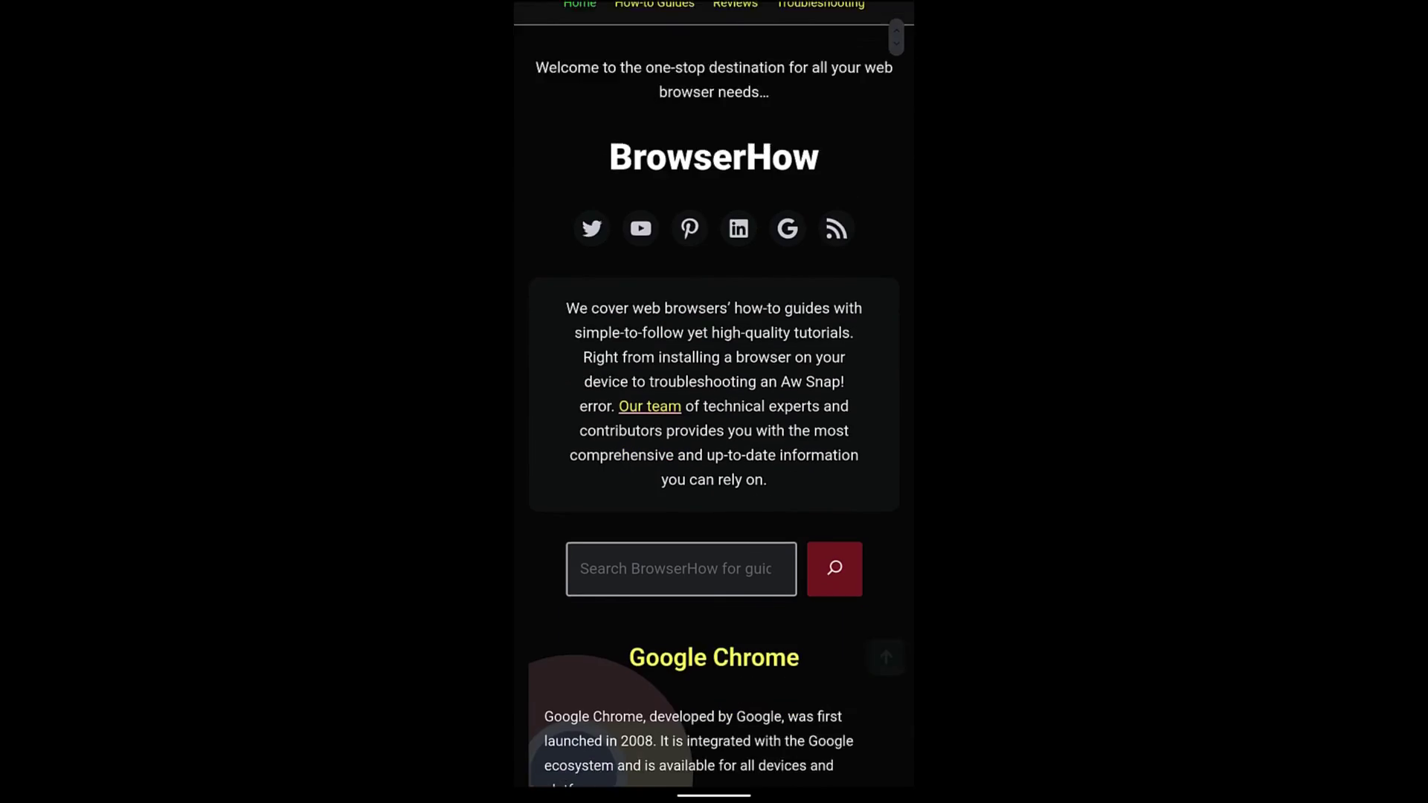
{"action": "scroll", "coordinate": [714, 447], "scroll_direction": "up", "scroll_amount": 2}
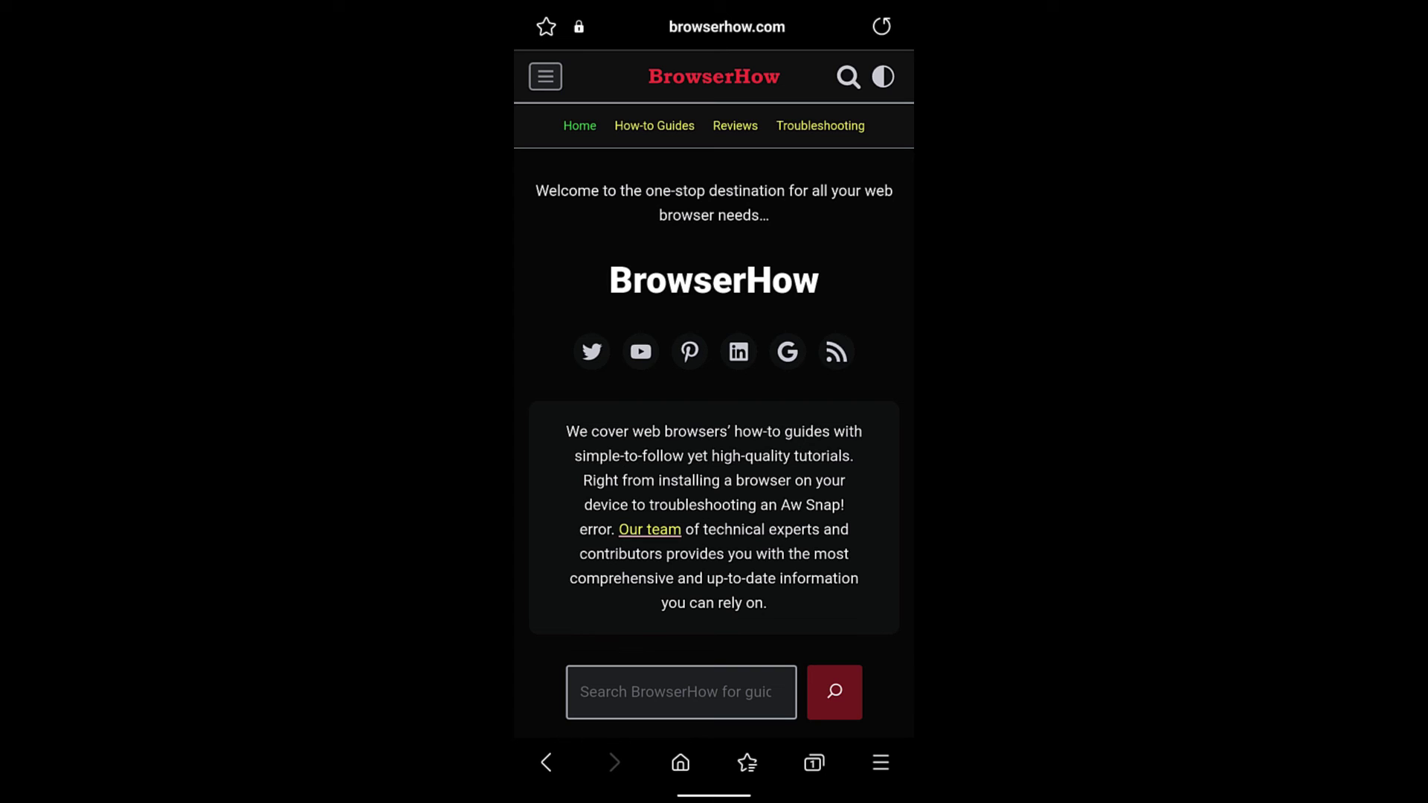
{"action": "scroll", "coordinate": [714, 447], "scroll_direction": "down", "scroll_amount": 3}
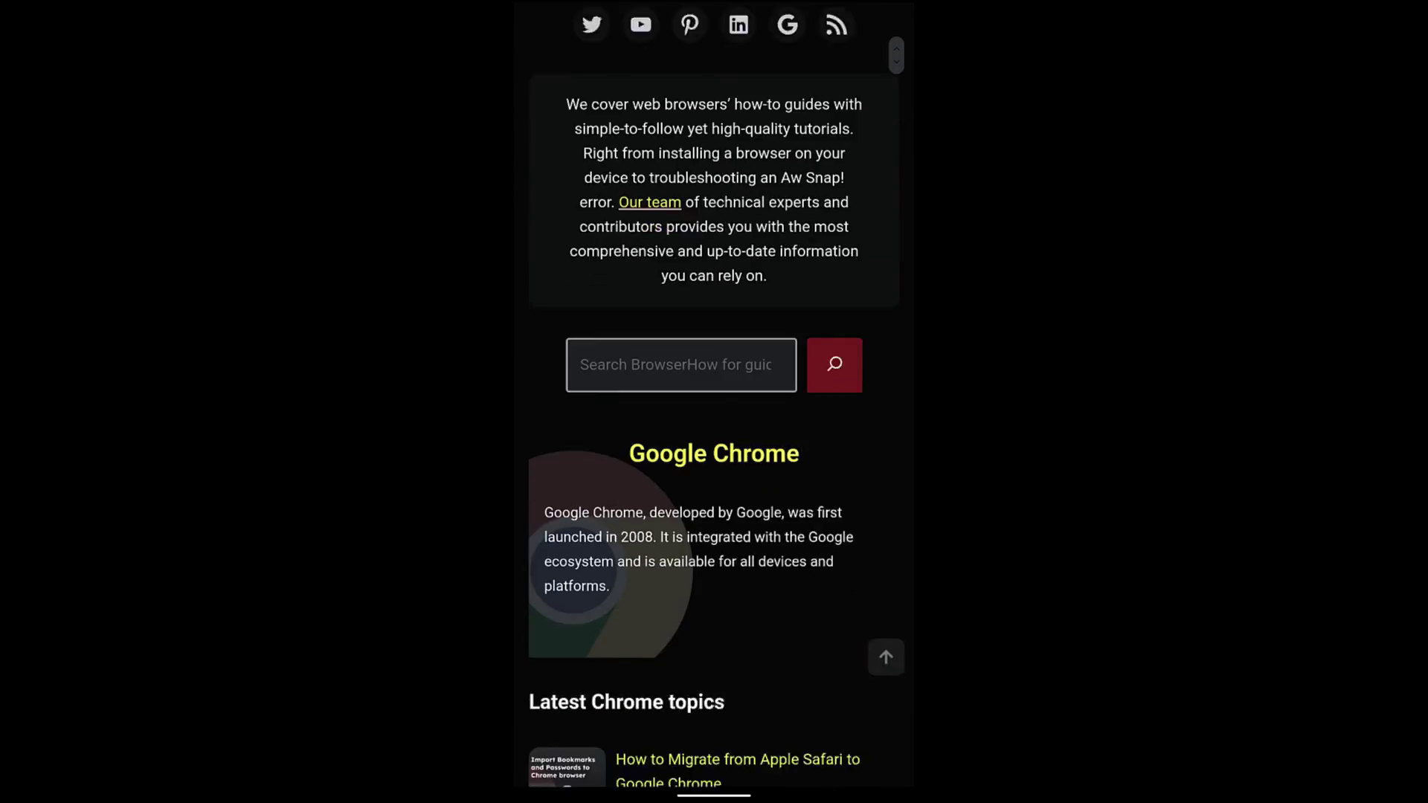
{"action": "scroll", "coordinate": [714, 446], "scroll_direction": "up", "scroll_amount": 3}
Try the disabled Dark theme sites option, then switch off High contrast mode in Settings
{"action": "left_click", "coordinate": [880, 761]}
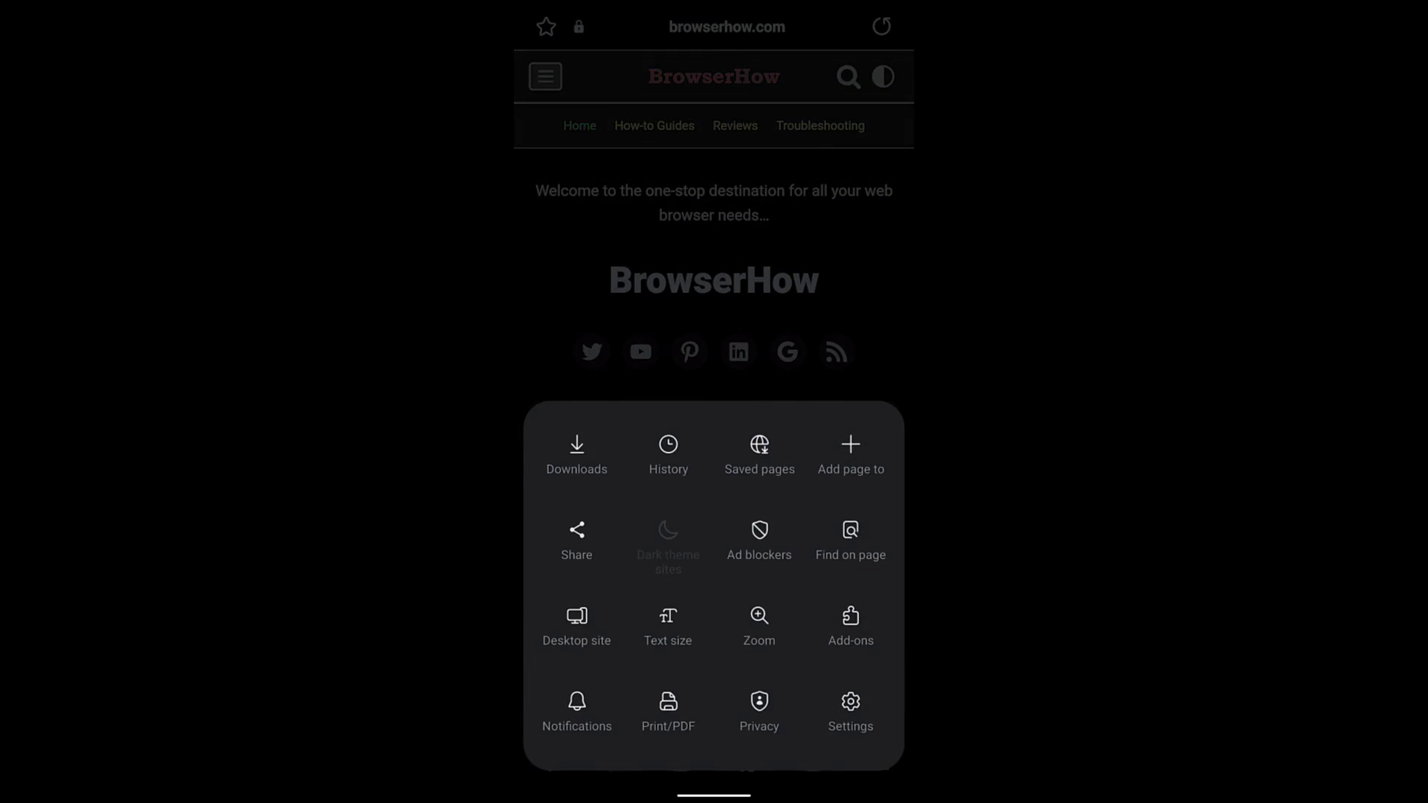
{"action": "left_click", "coordinate": [669, 541]}
{"action": "left_click", "coordinate": [880, 762]}
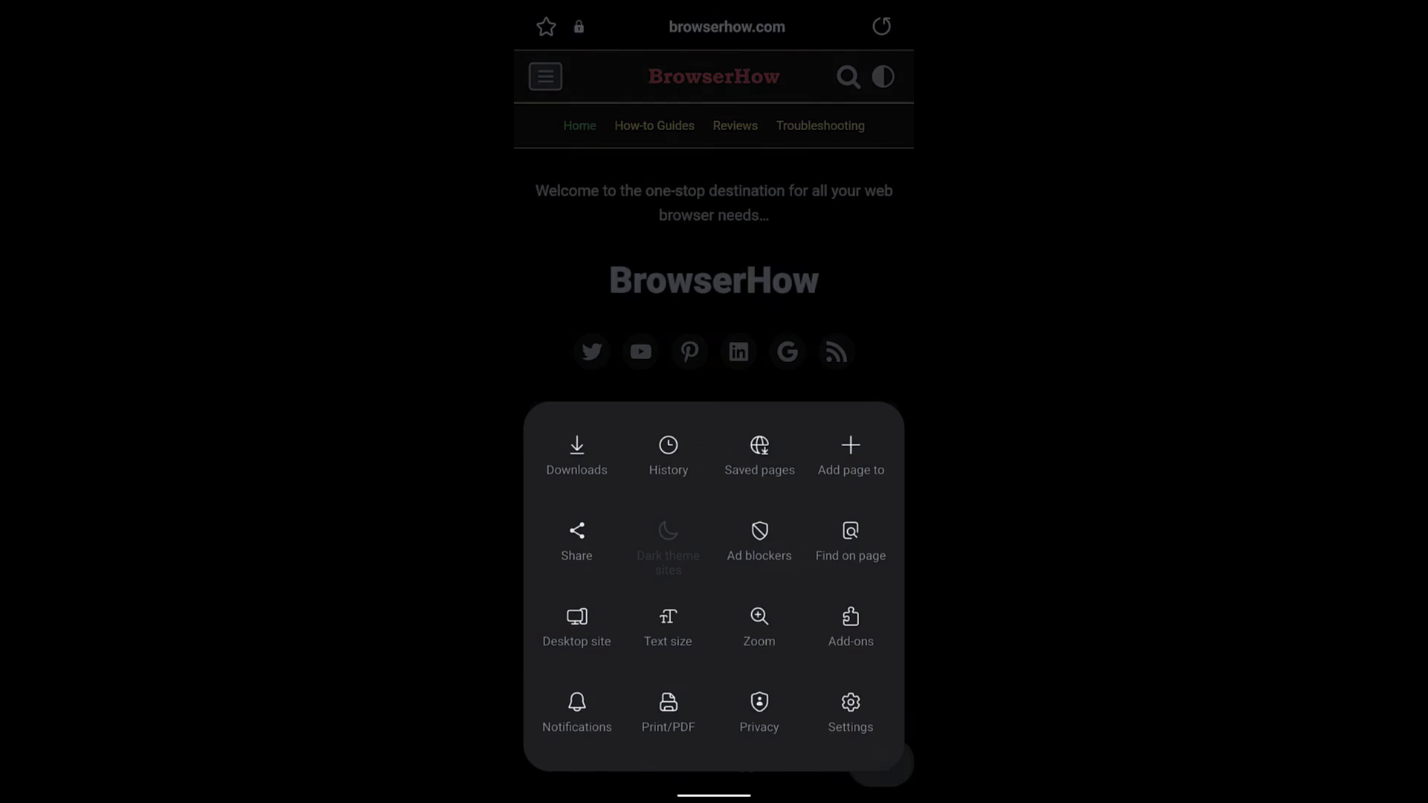
{"action": "left_click", "coordinate": [850, 720]}
{"action": "left_click", "coordinate": [871, 516]}
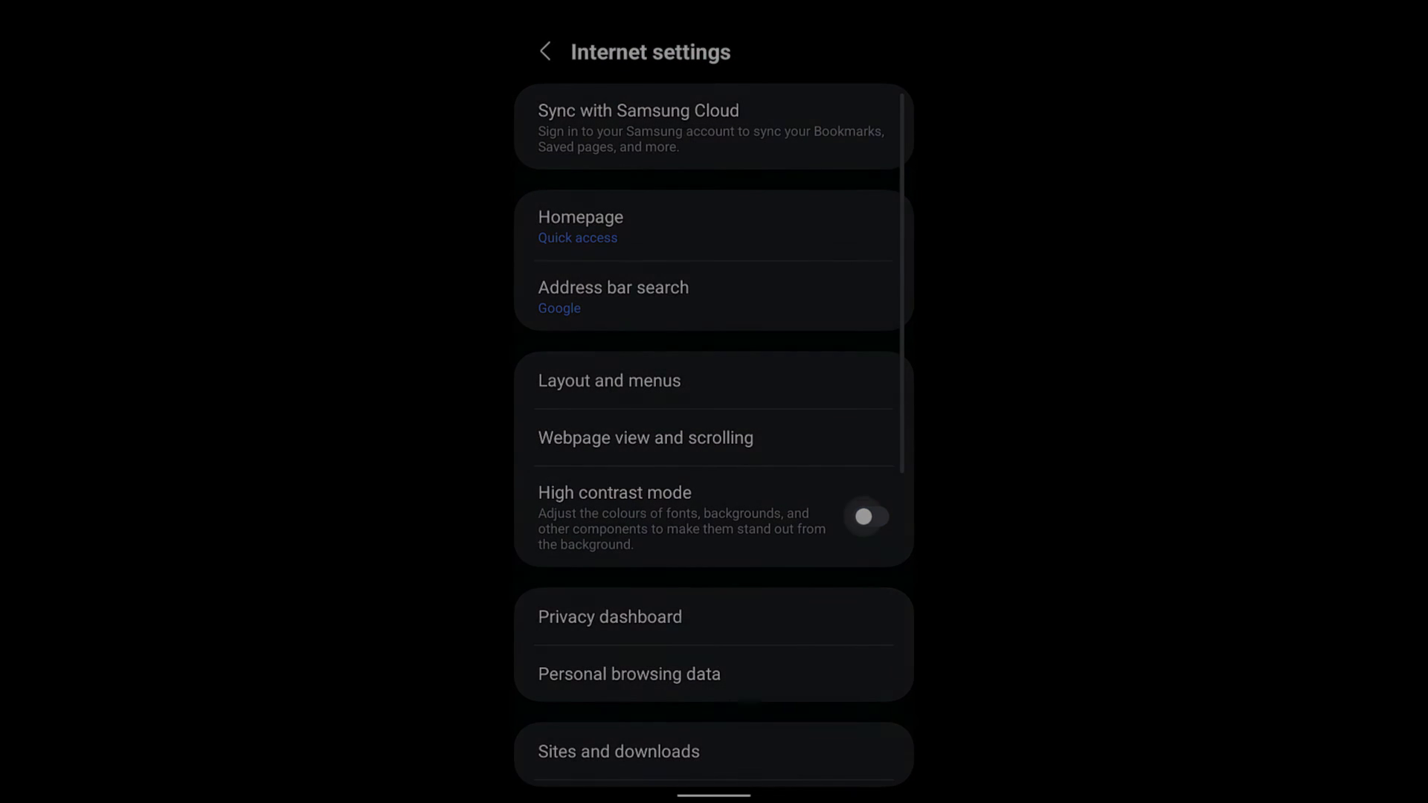